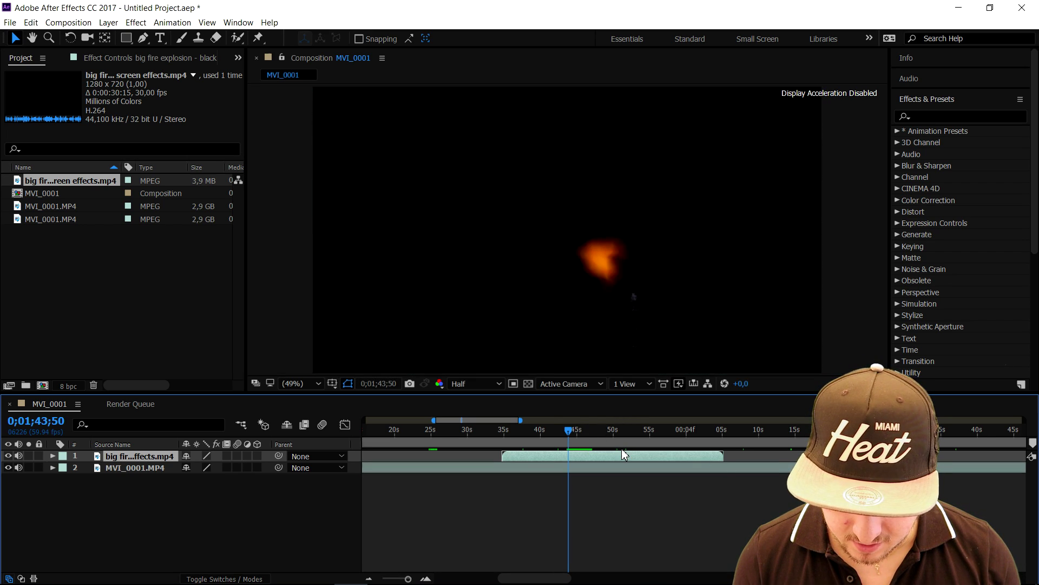
scroll(585, 440, "up", 5)
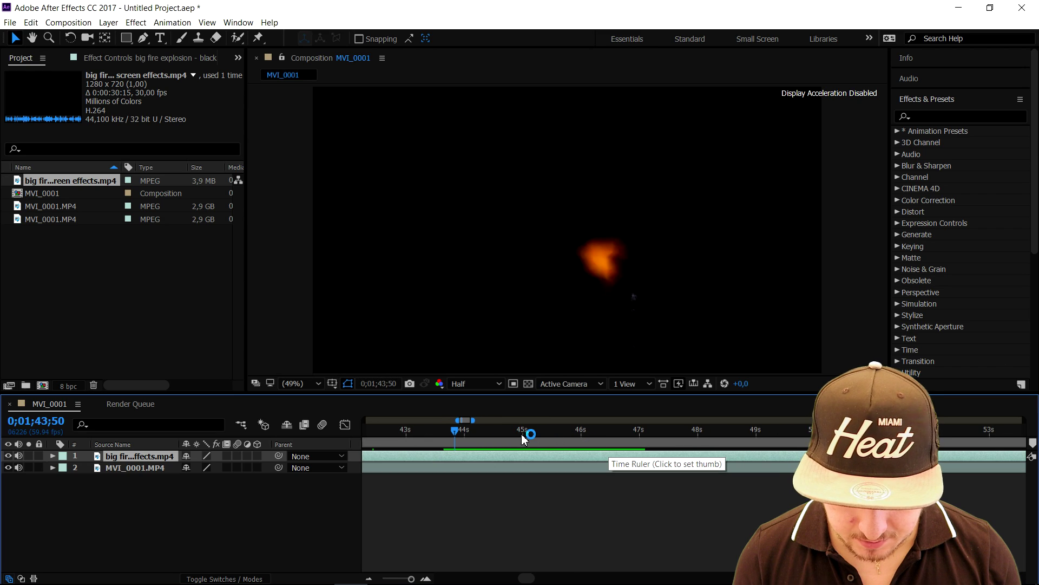
Scrub the fire clip past the full explosion, then back to the dark frame before it.
left_click(500, 429)
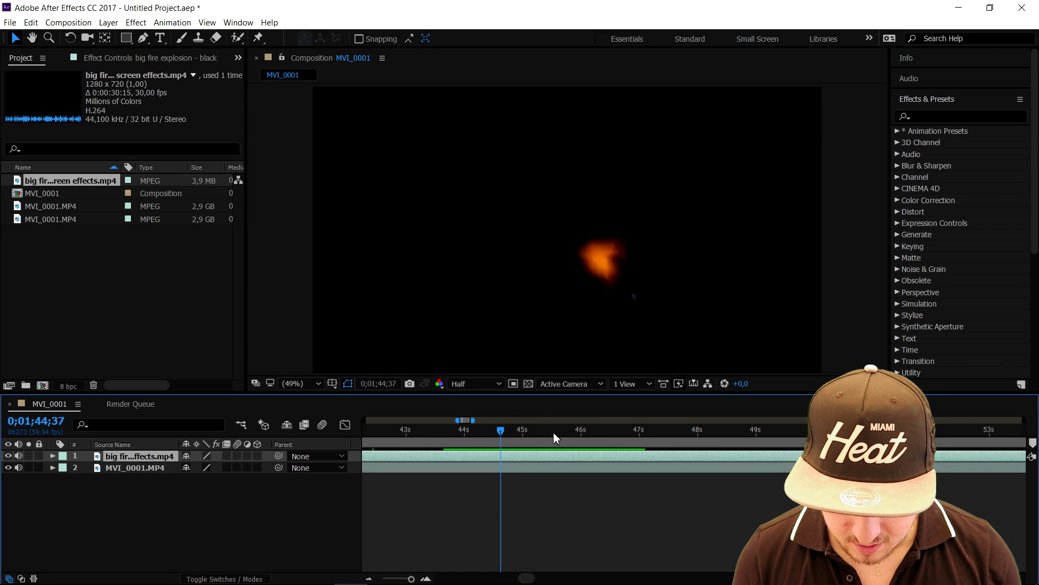
left_click(553, 430)
left_click(510, 430)
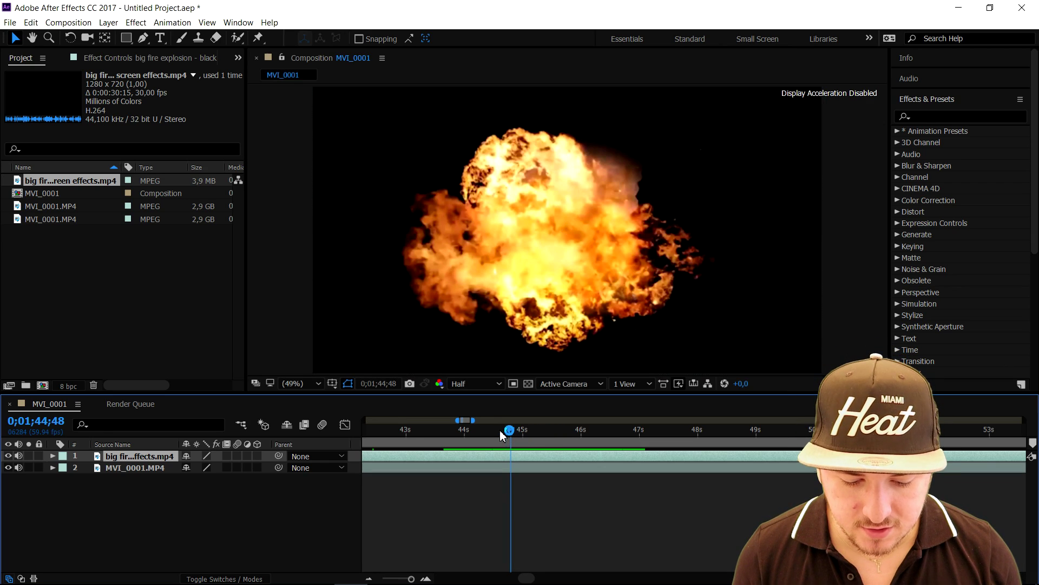
left_click(488, 431)
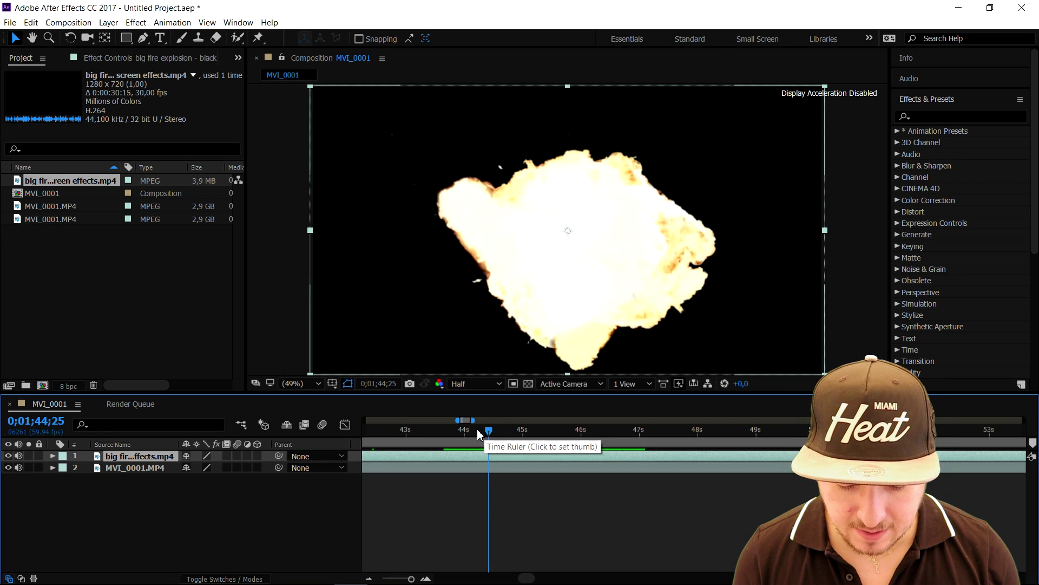
left_click(477, 435)
left_click(457, 436)
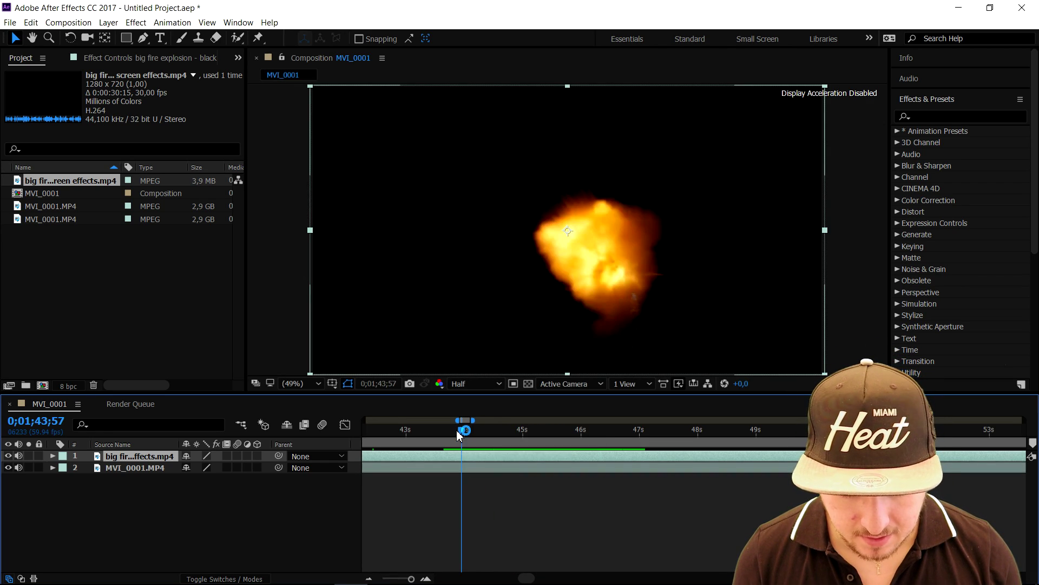
left_click(452, 433)
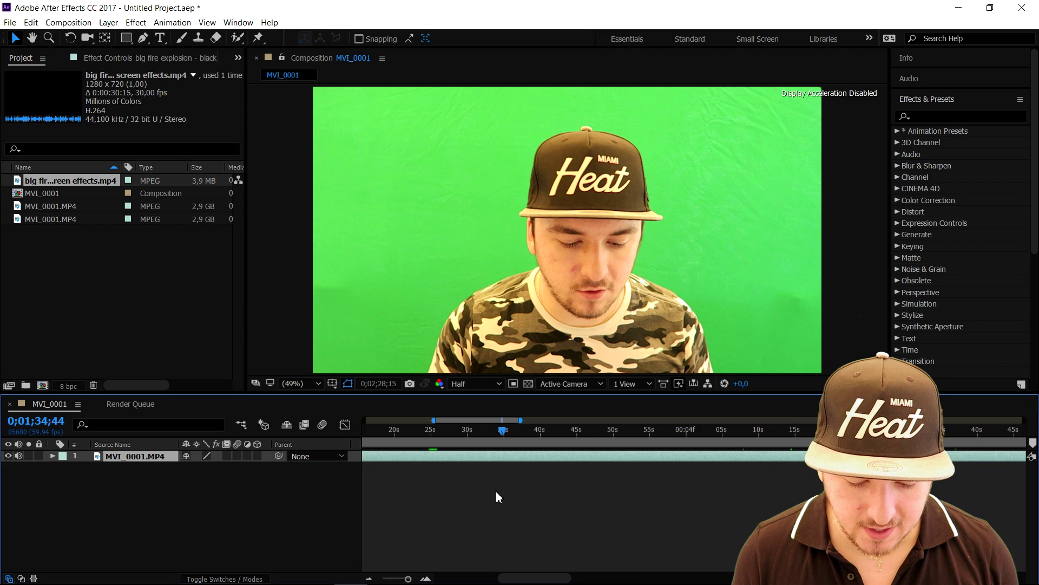
Add the fire footage to the timeline as a layer above MVI_0001.MP4.
left_click_drag(496, 492, 297, 464)
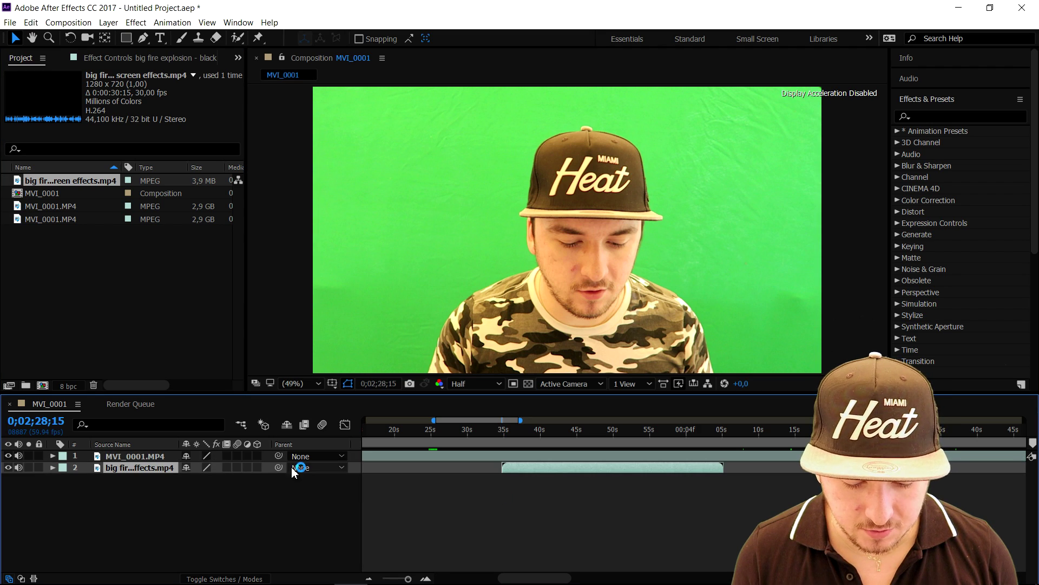
left_click_drag(139, 464, 146, 480)
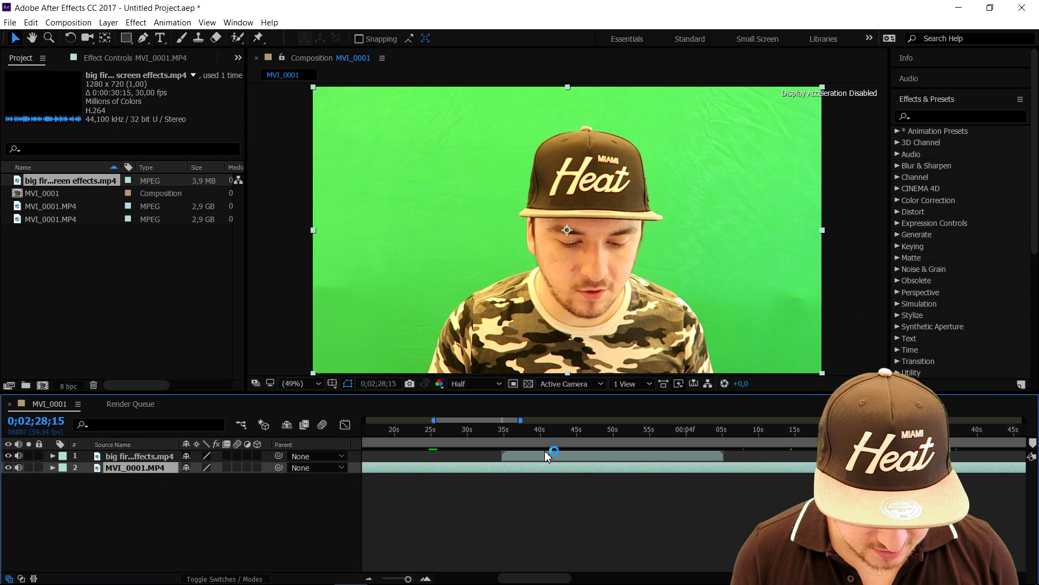
Scale the fire layer in the Composition panel until it fills the frame.
left_click(523, 431)
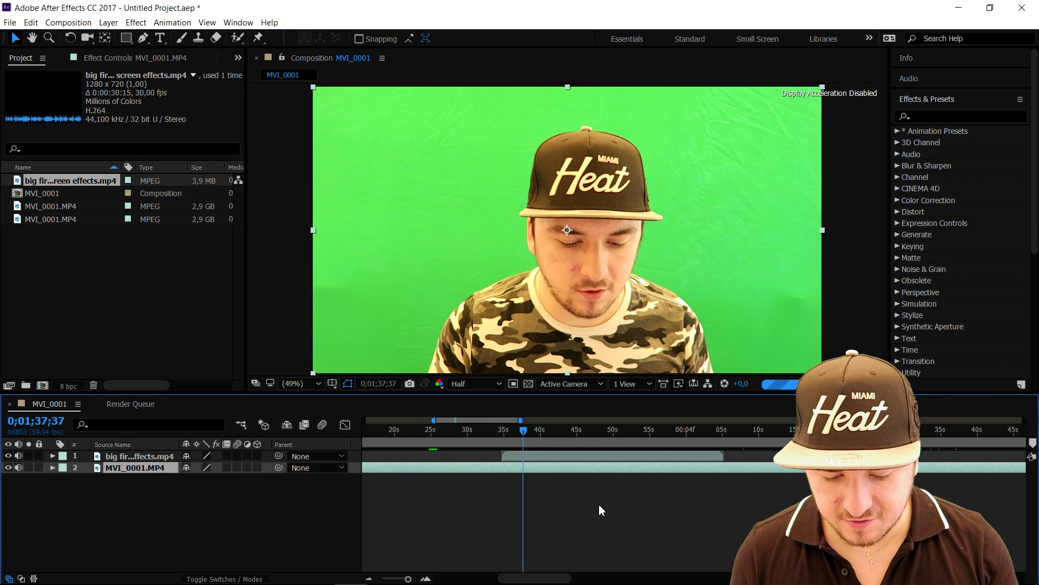
left_click(726, 317)
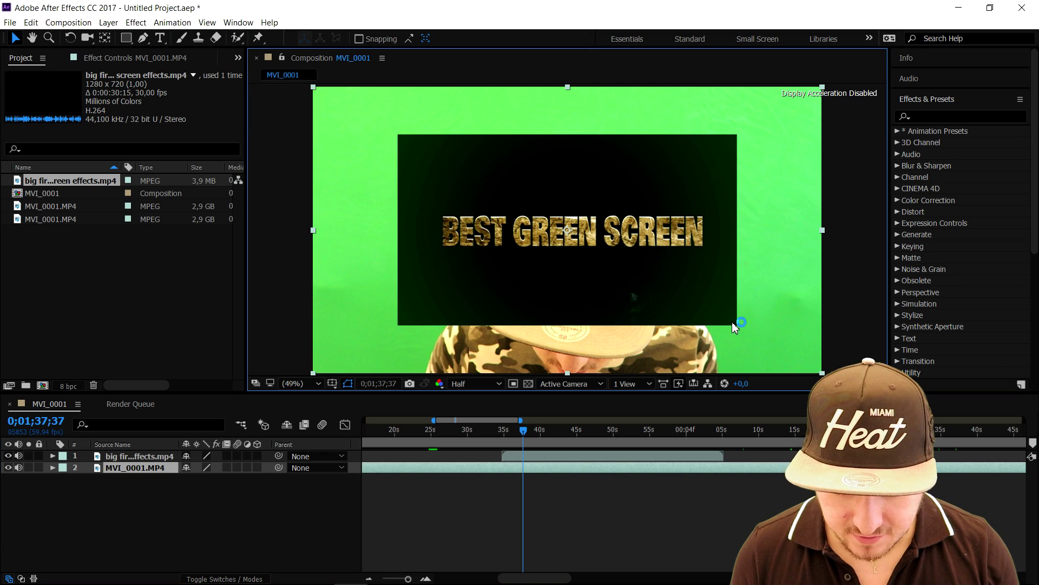
left_click(631, 304)
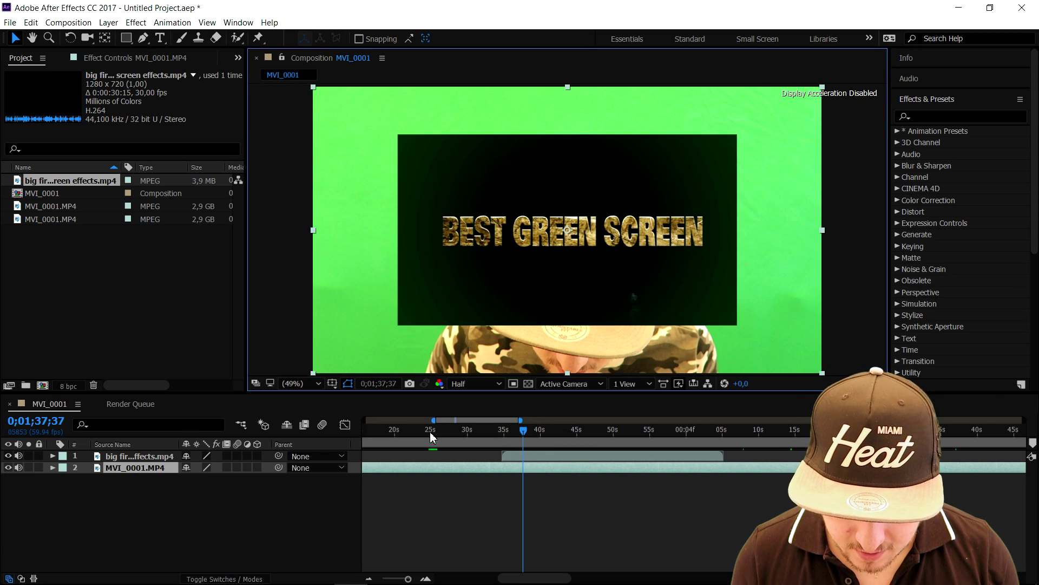
left_click_drag(398, 325, 311, 375)
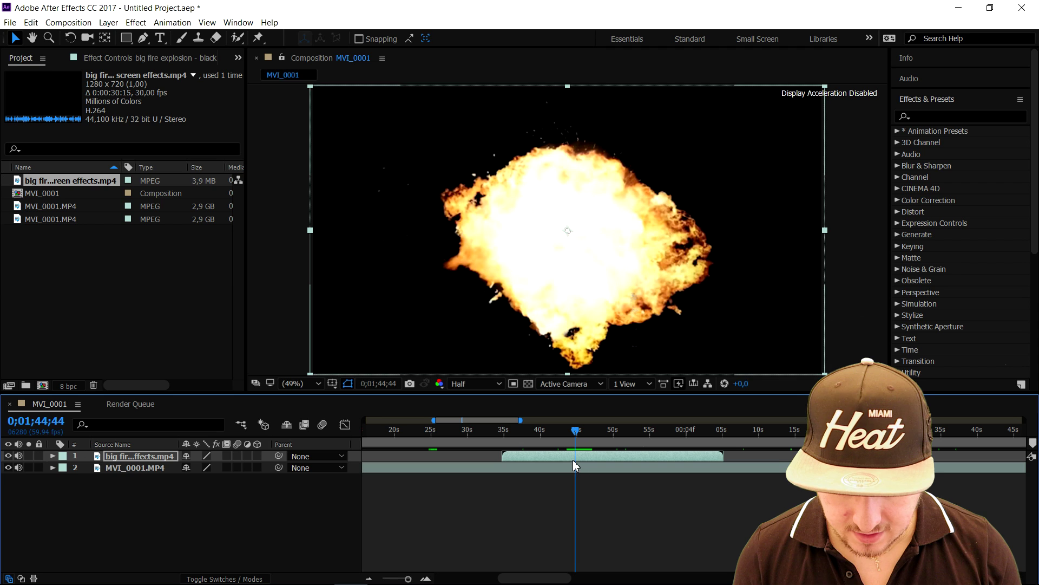
Select the fire explosion layer and zoom the timeline in around the explosion.
left_click(572, 457)
left_click(568, 431)
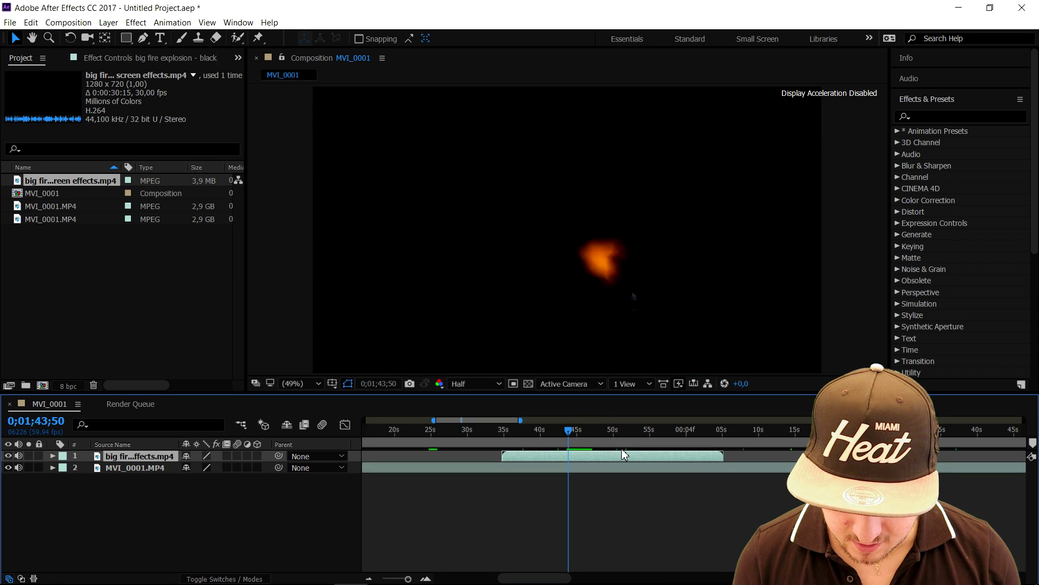
key("equal")
scroll(585, 441, "up", 2)
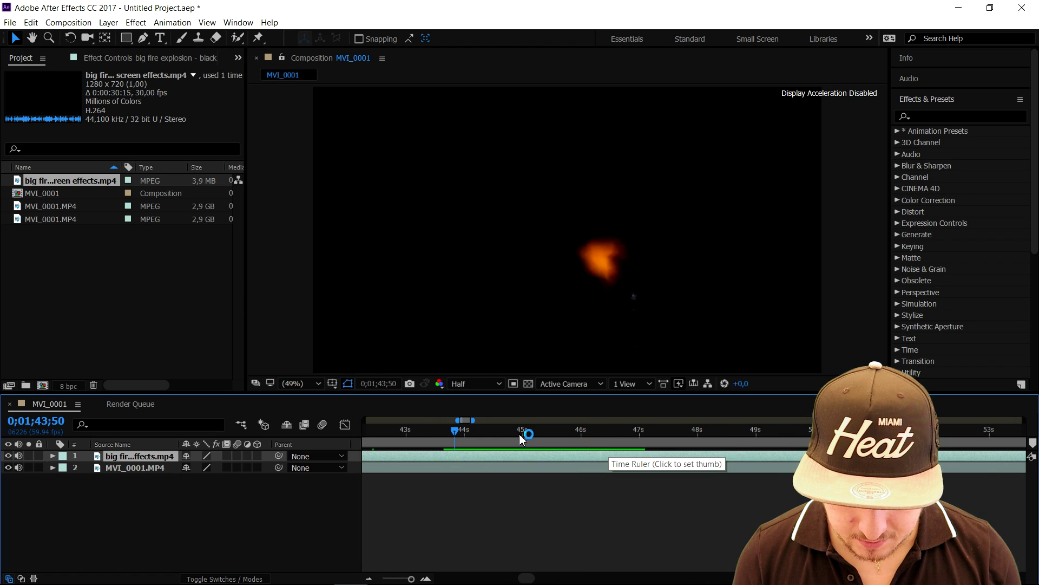
Split the fire layer (Ctrl+Shift+D) at the dark frame just before the explosion.
left_click(500, 430)
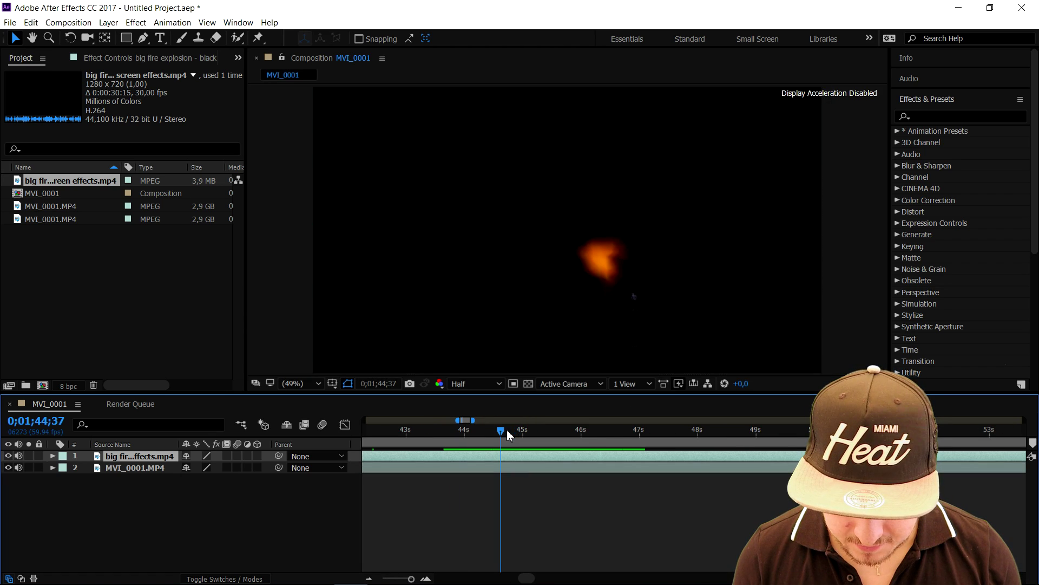
left_click(554, 431)
left_click(511, 431)
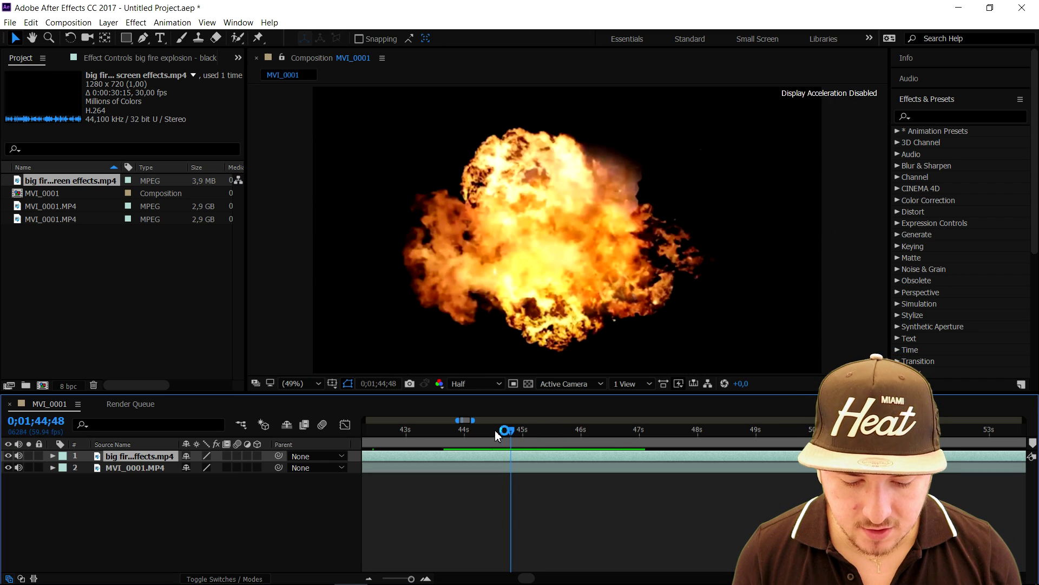
left_click(478, 433)
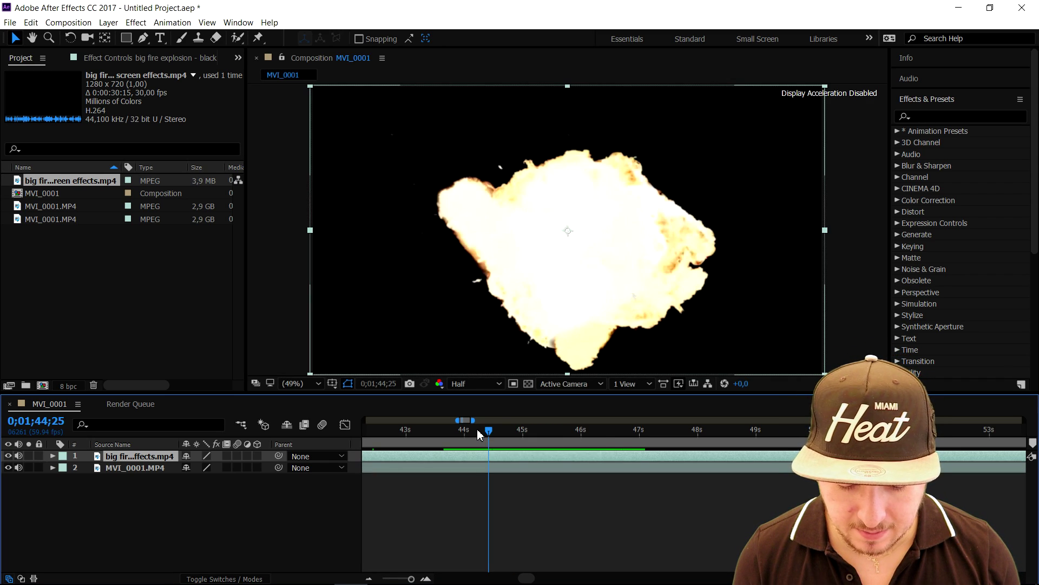
left_click_drag(478, 433, 457, 434)
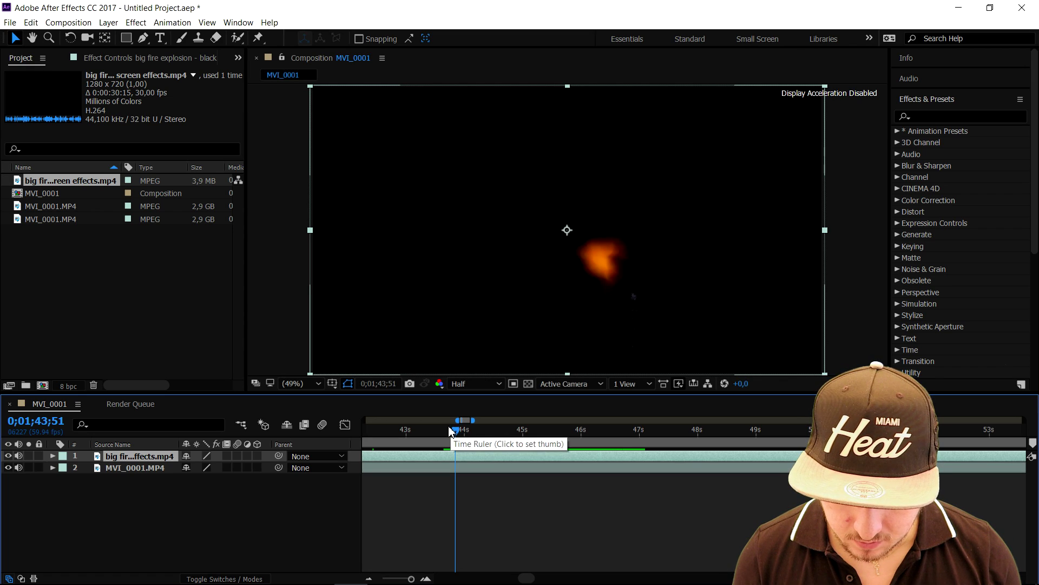
left_click(449, 432)
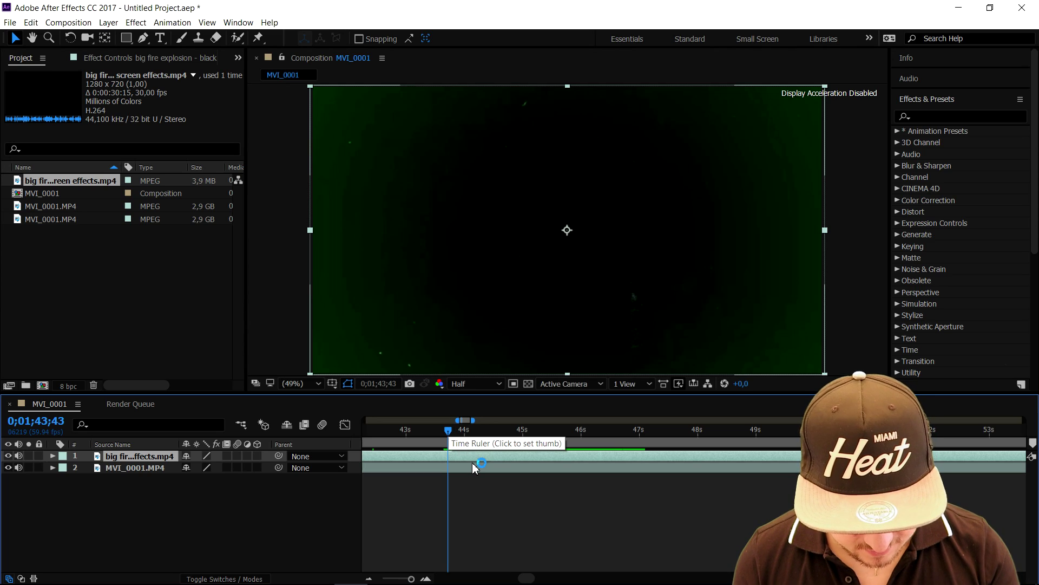
key("ctrl+shift+d")
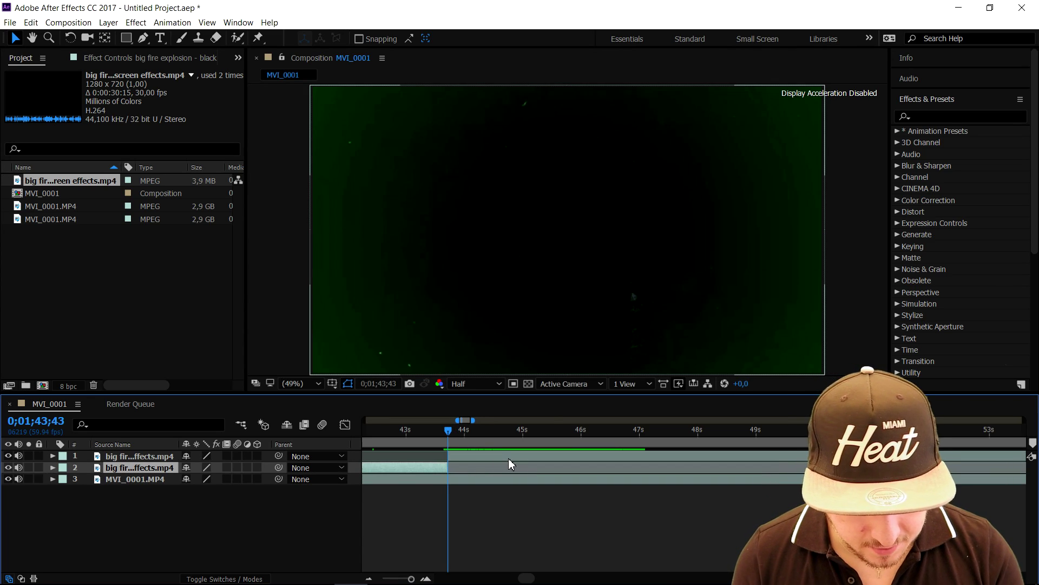
scroll(508, 458, "down", 5)
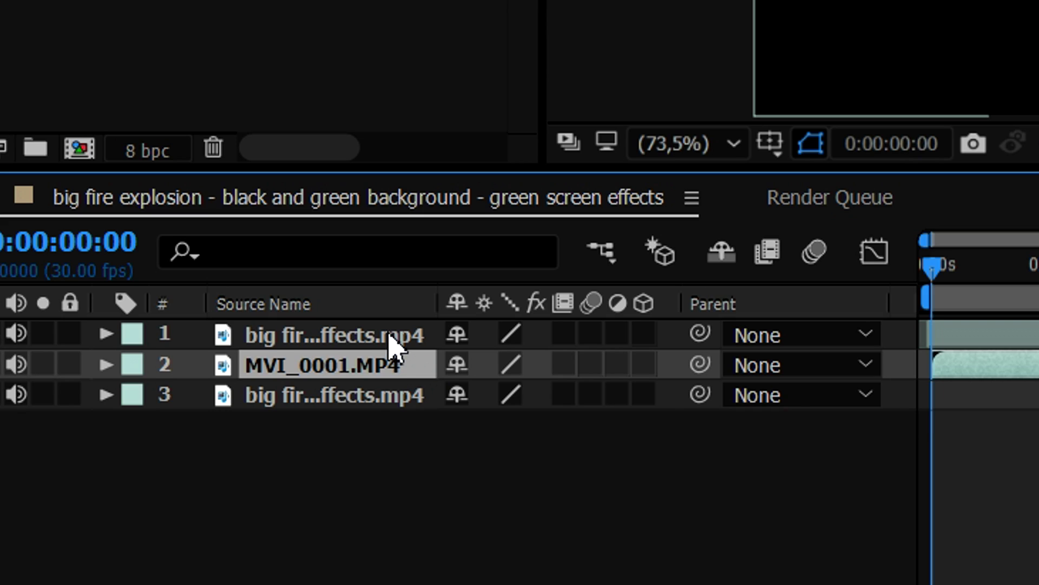
Set the fire layer's blending mode to Screen to remove its black background.
left_click(394, 344)
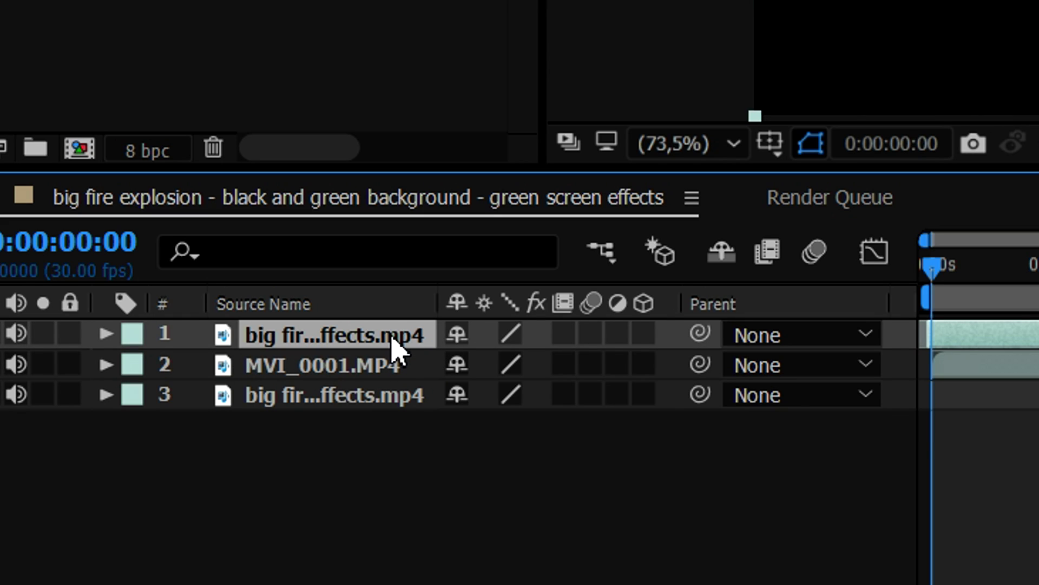
right_click(394, 344)
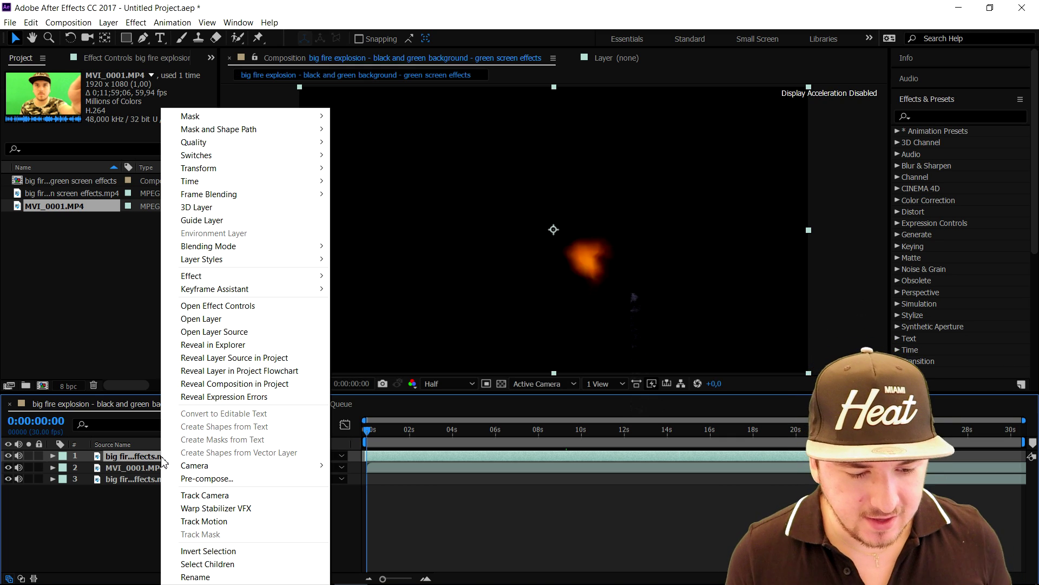
mouse_move(332, 236)
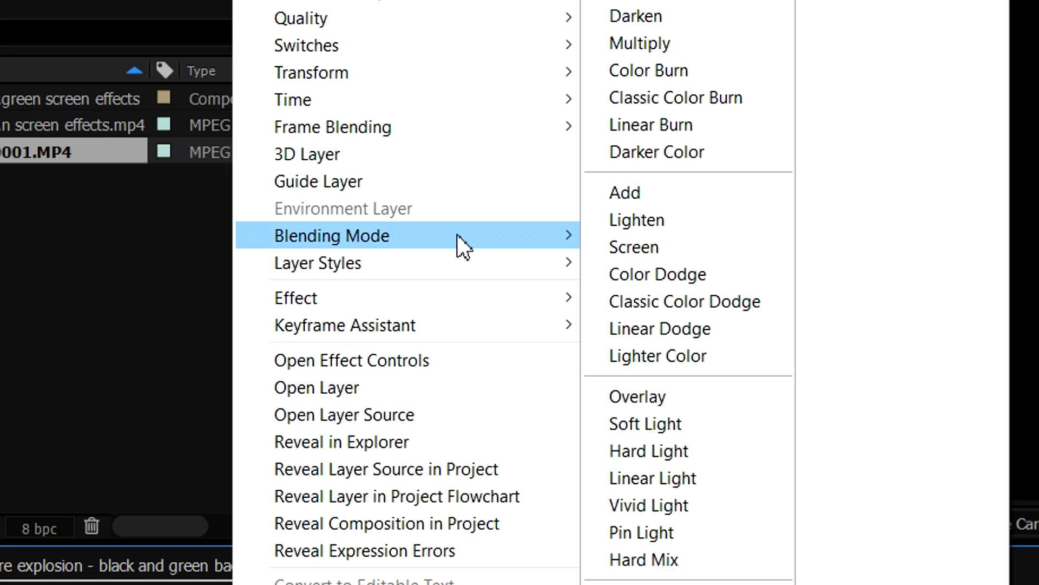
left_click(686, 247)
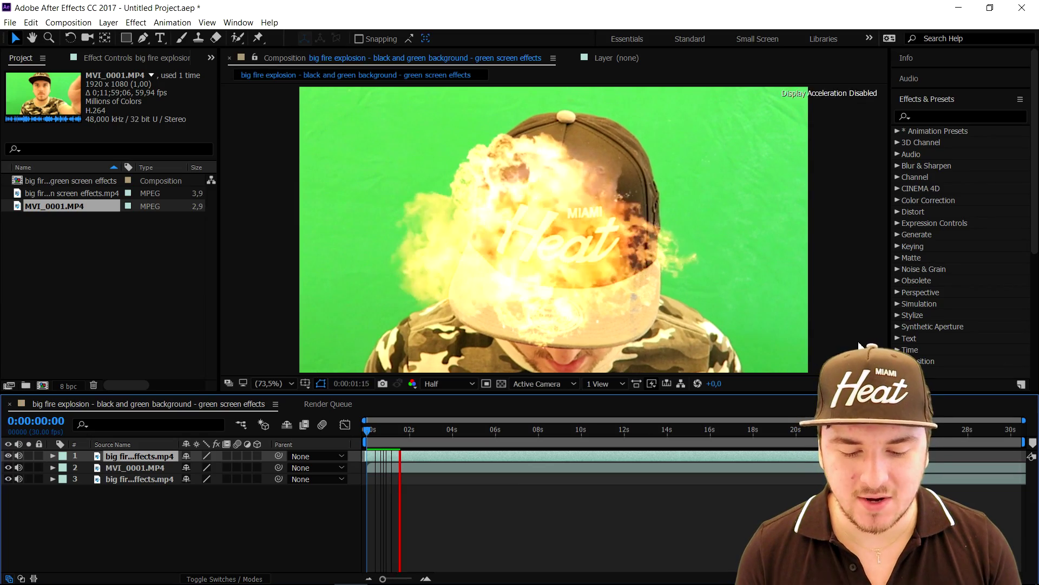
Stop the preview near 1.5 seconds and nudge slightly later to inspect the blended fire.
left_click(405, 430)
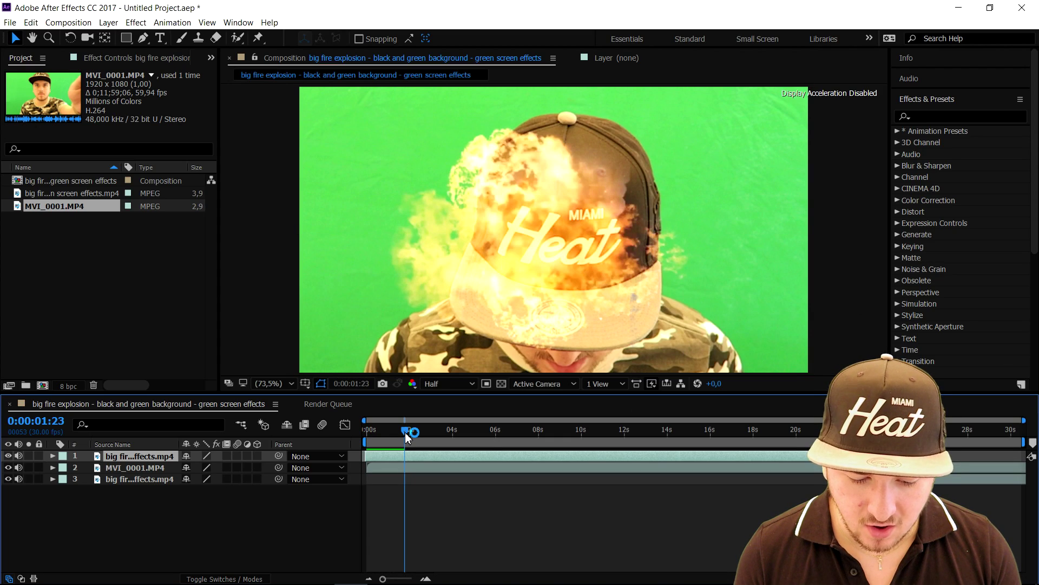
left_click_drag(406, 437, 408, 437)
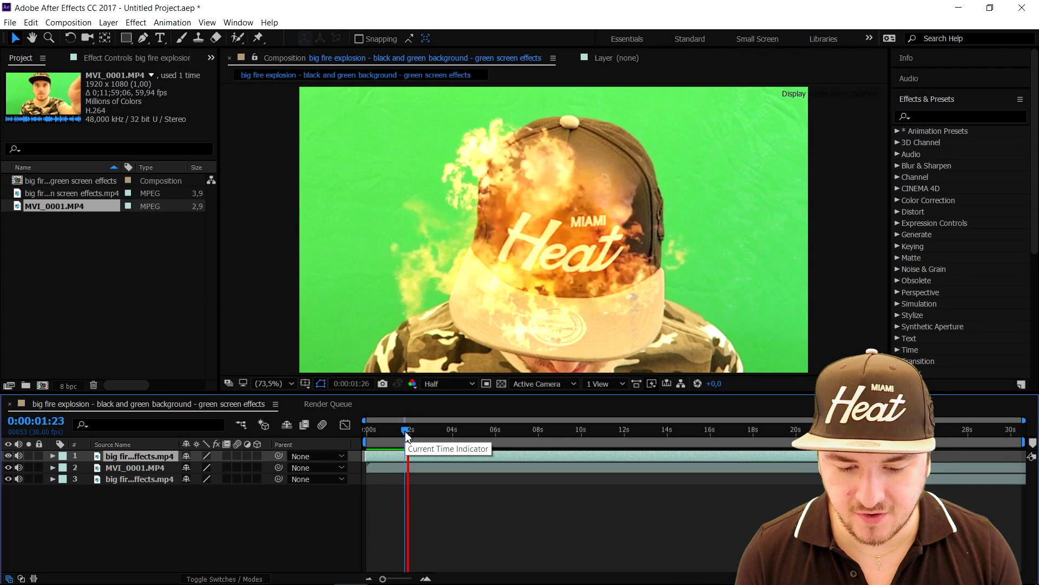